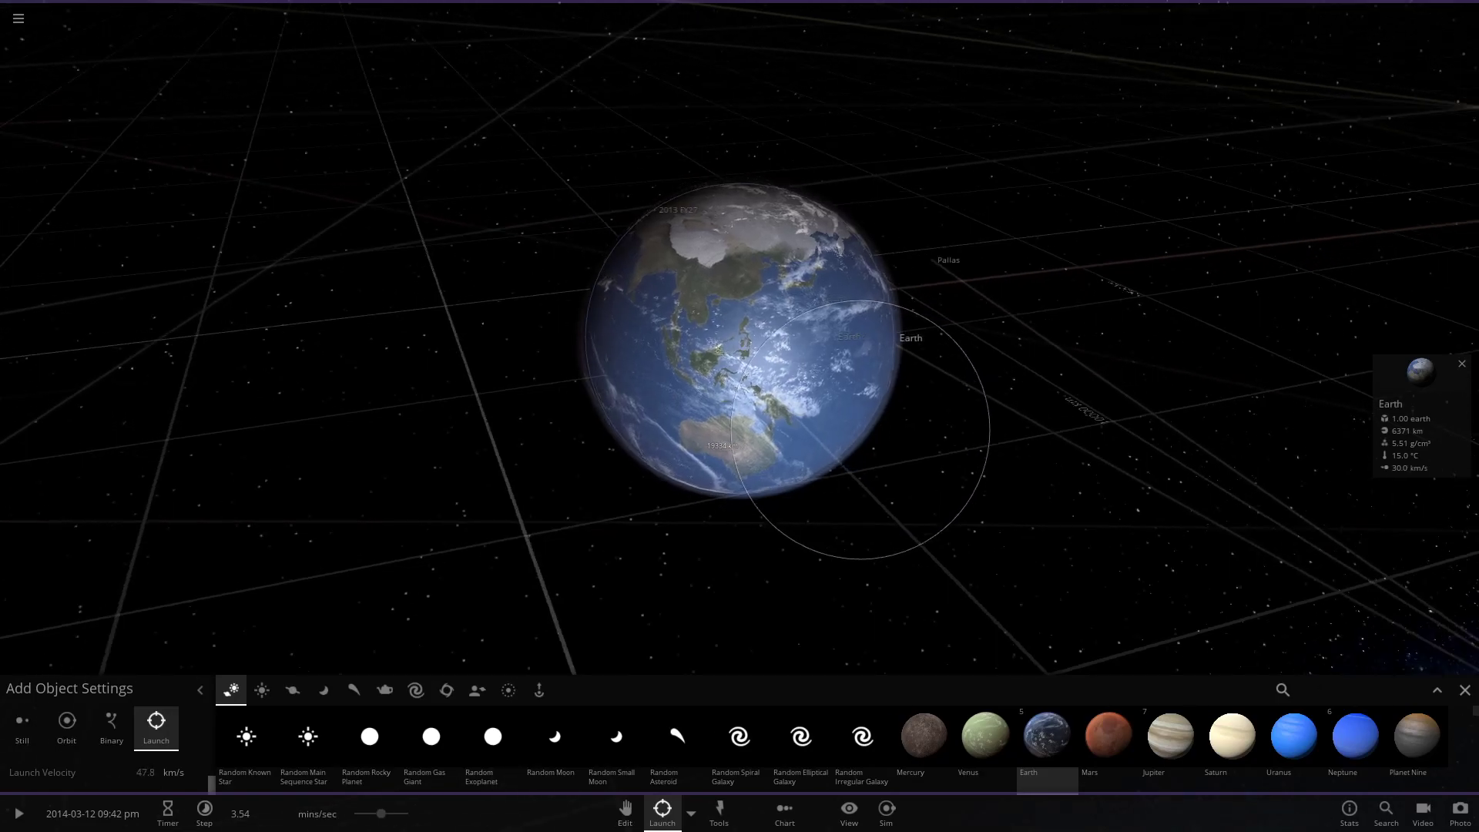
- Aim the launch by orbiting the camera around Earth so the second Earth heads toward it
left_click_drag(792, 417, 1059, 410)
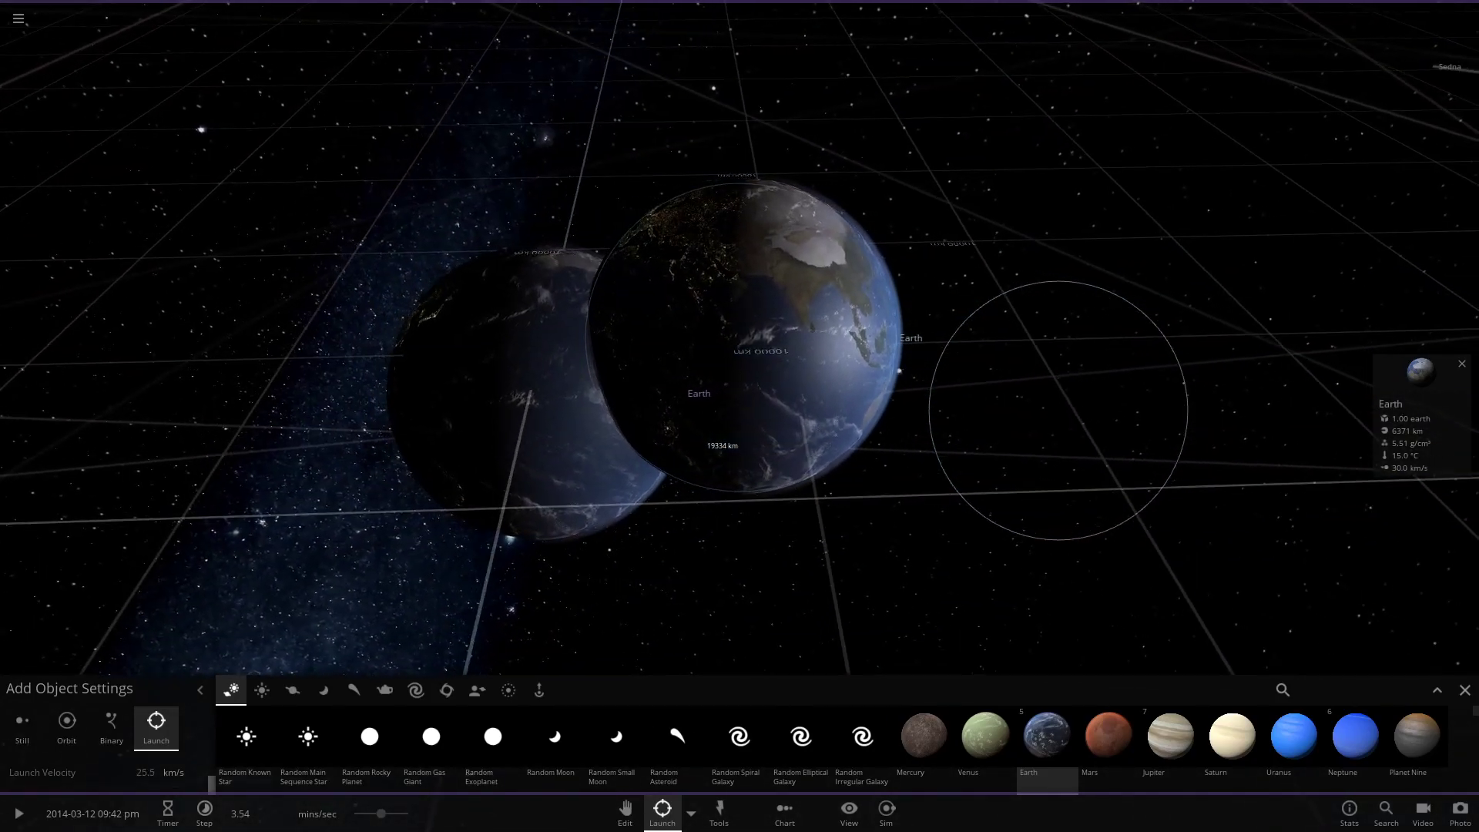
left_click_drag(1058, 410, 1107, 277)
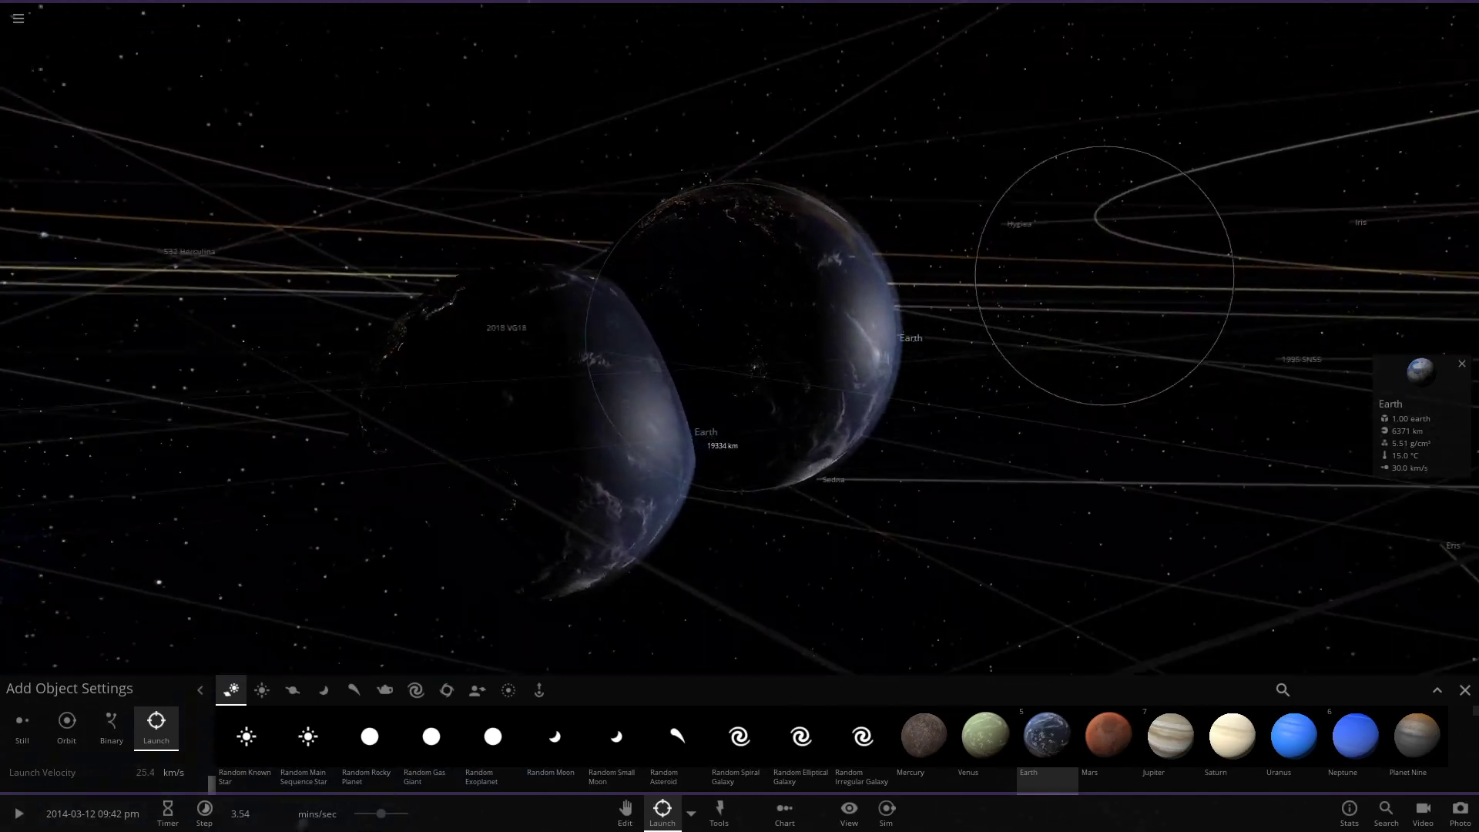
mouse_move(966, 181)
left_mouse_down()
mouse_move(1115, 335)
mouse_move(977, 370)
left_mouse_up()
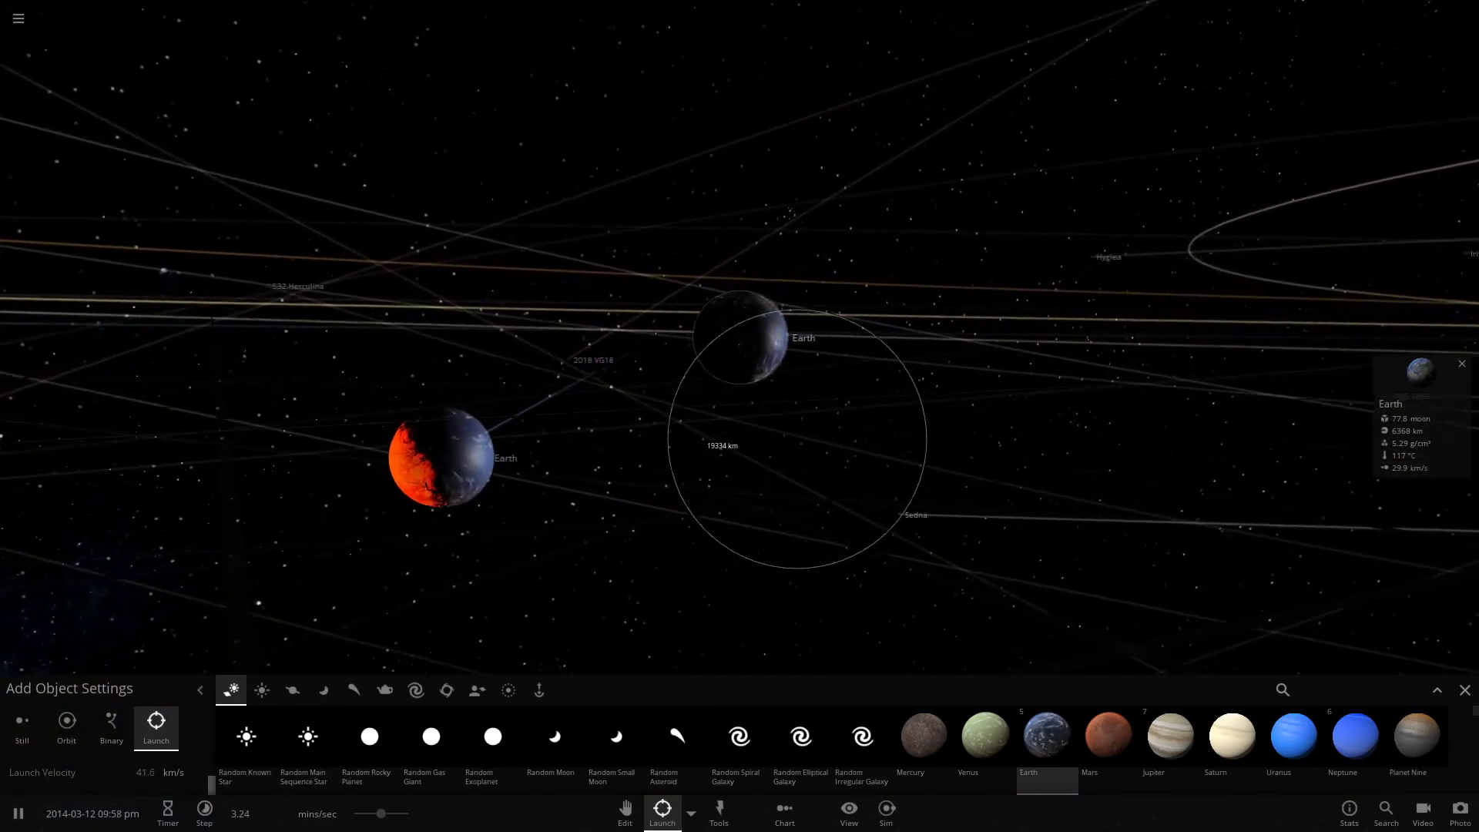
scroll(801, 437, "up", 3)
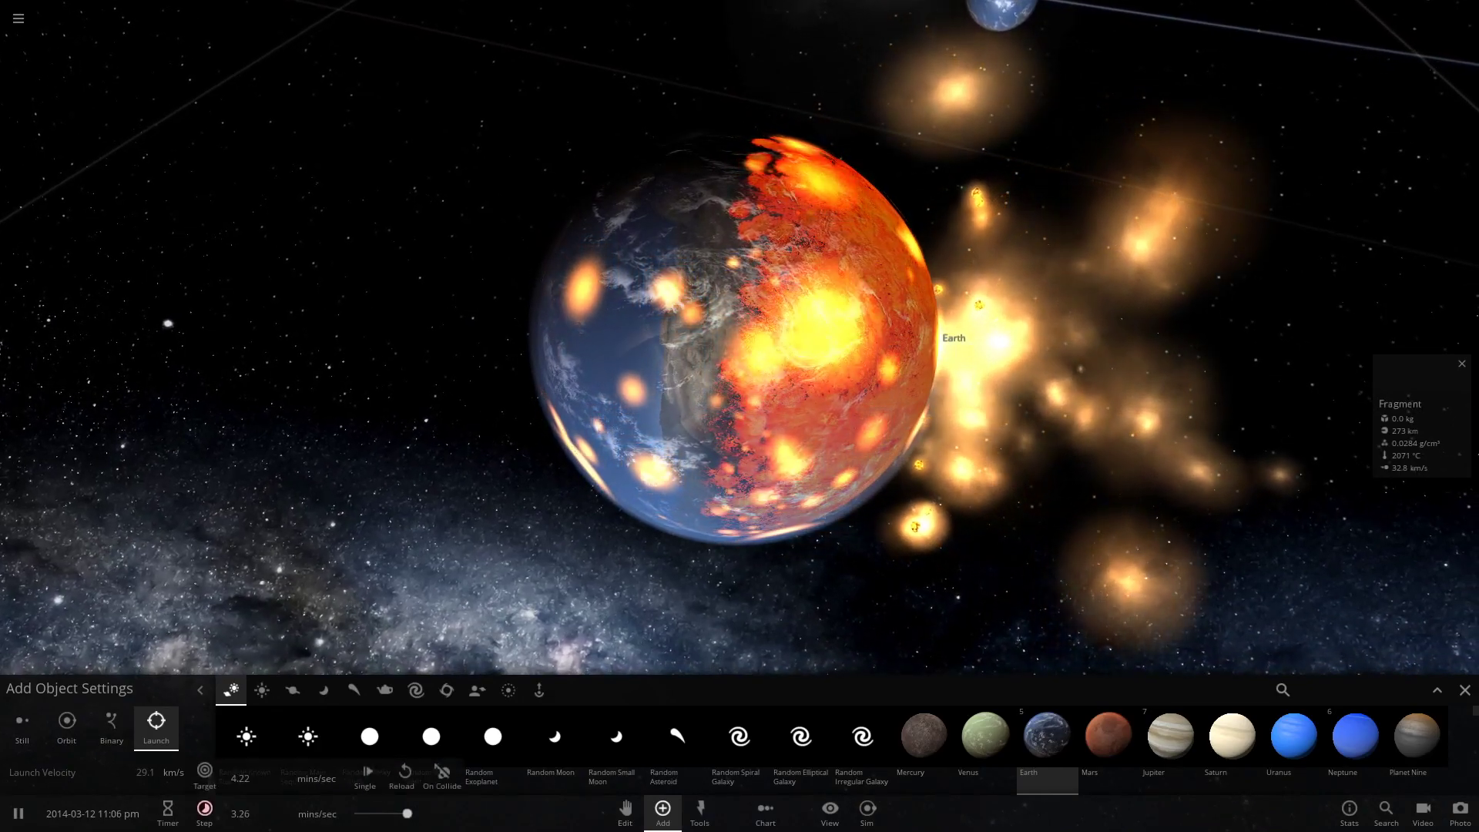
- Increase the simulation speed with the time slider while the two Earths merge
mouse_move(382, 814)
left_mouse_down()
mouse_move(409, 813)
mouse_move(381, 815)
left_mouse_up()
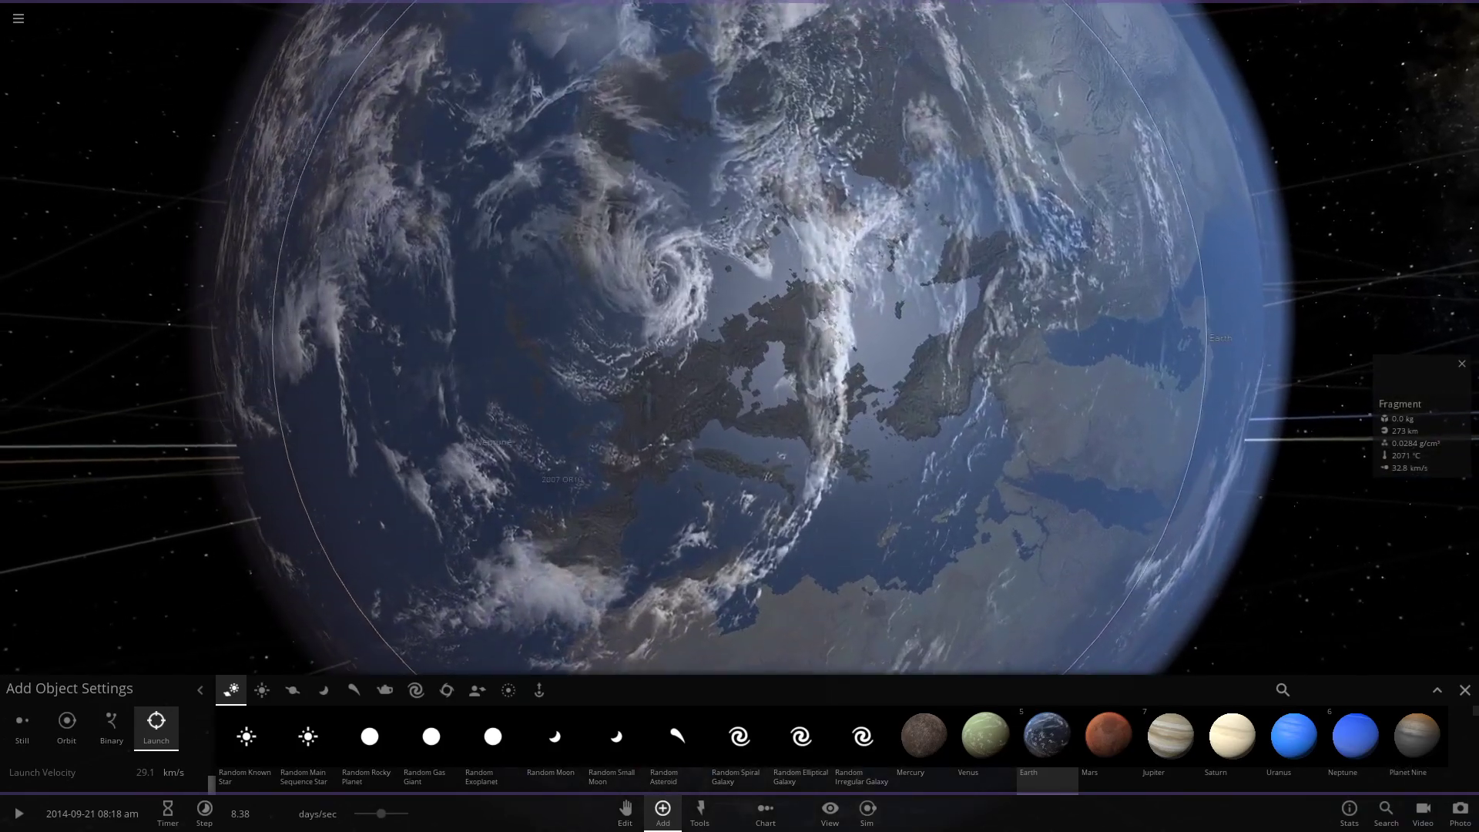
- Alternately run and pause the simulation in short bursts until the merged Earth has cooled
key("space")
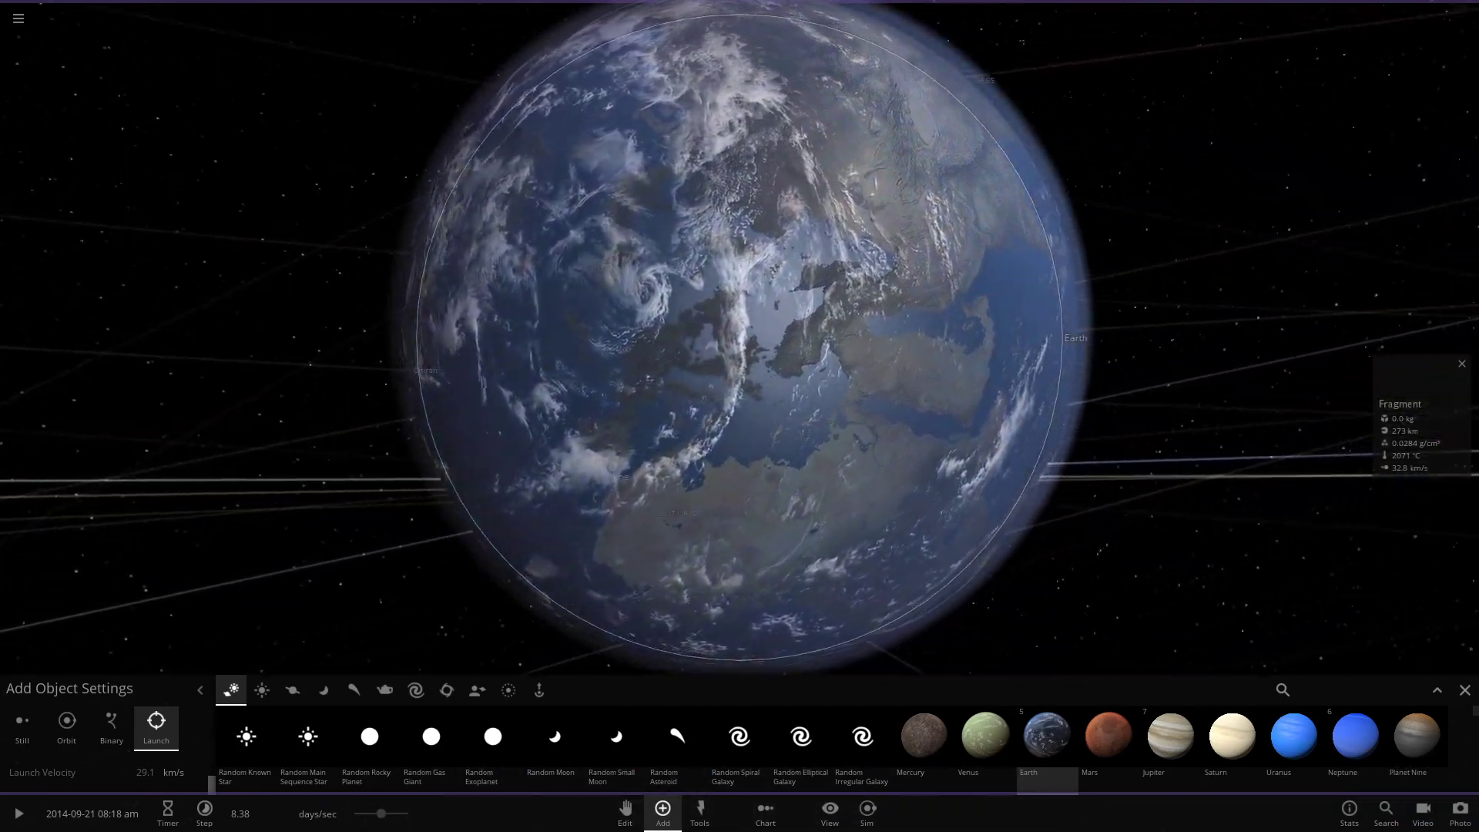
key("space")
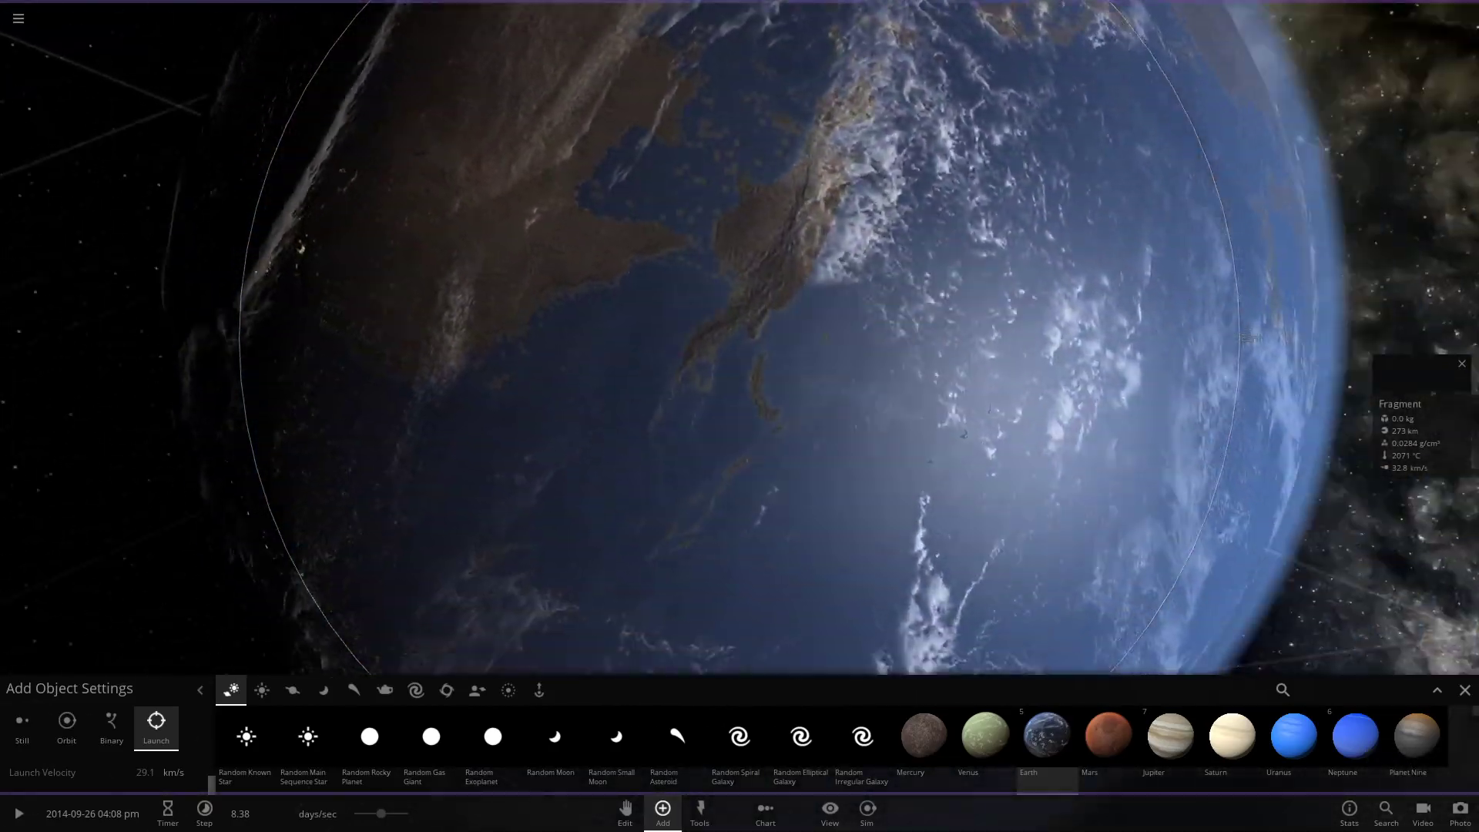
key("space")
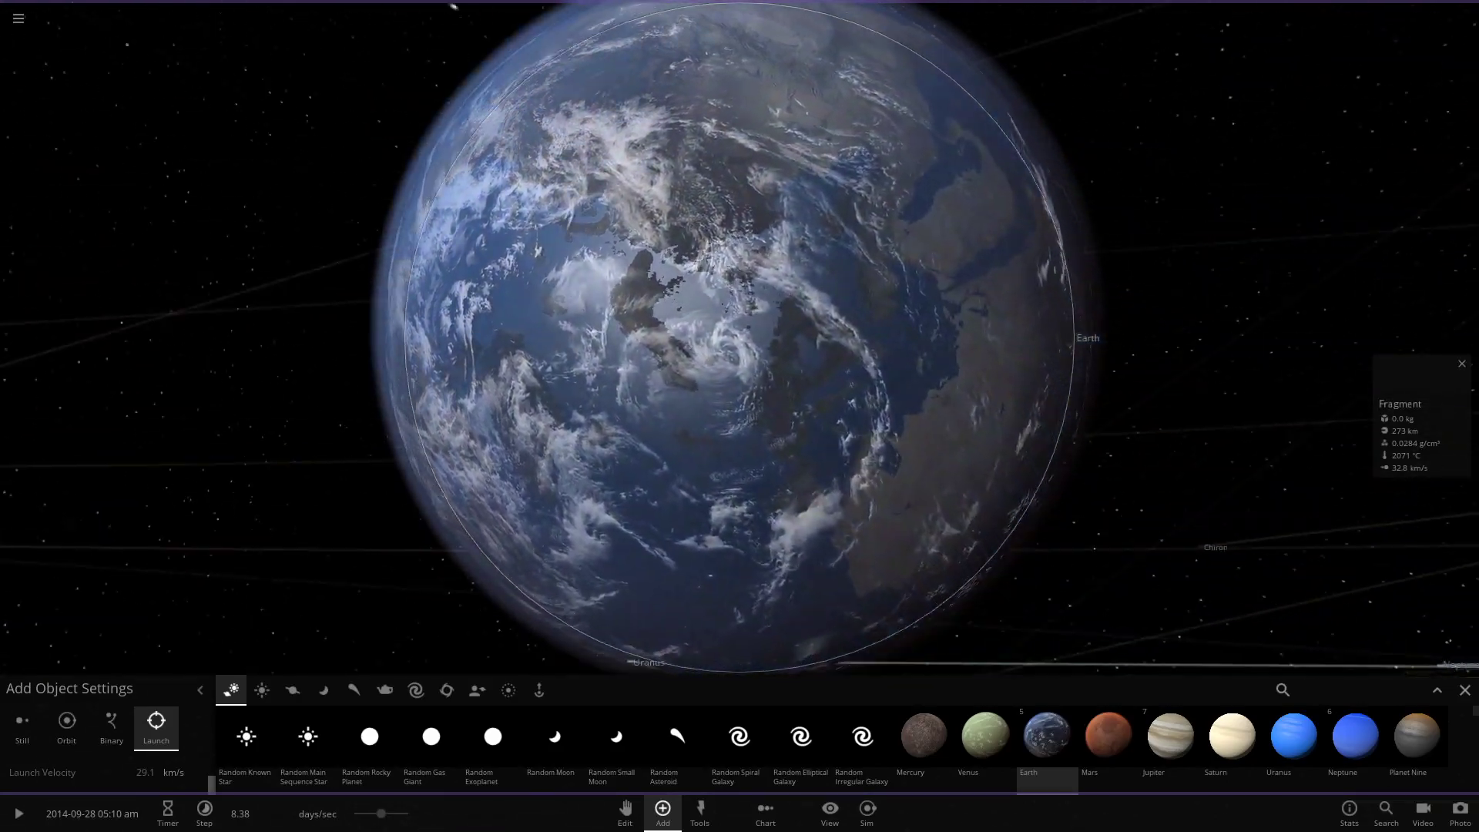
key("space")
key("space")
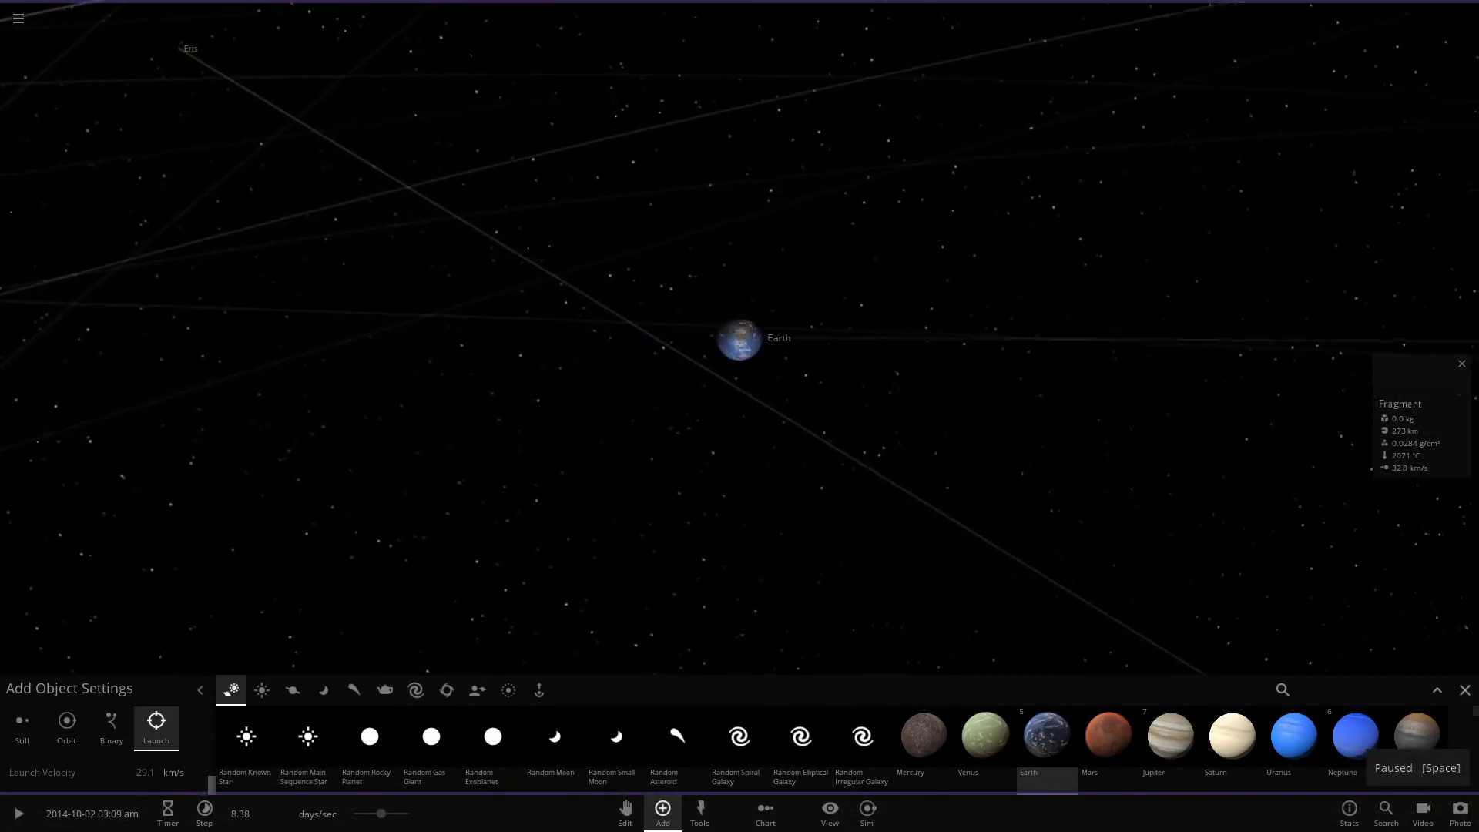